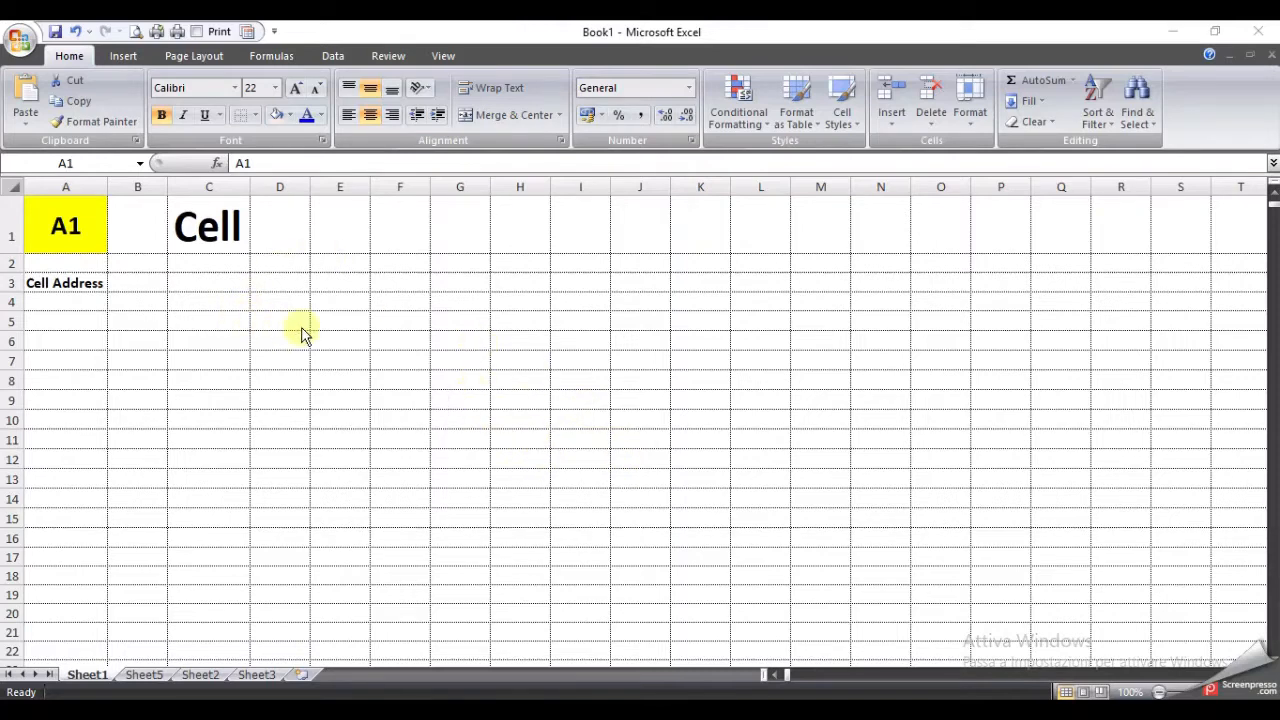
Select various blank cells across Sheet1, from the upper rows down to around row 98, to demonstrate what a cell is.
click(396, 320)
click(845, 342)
click(500, 440)
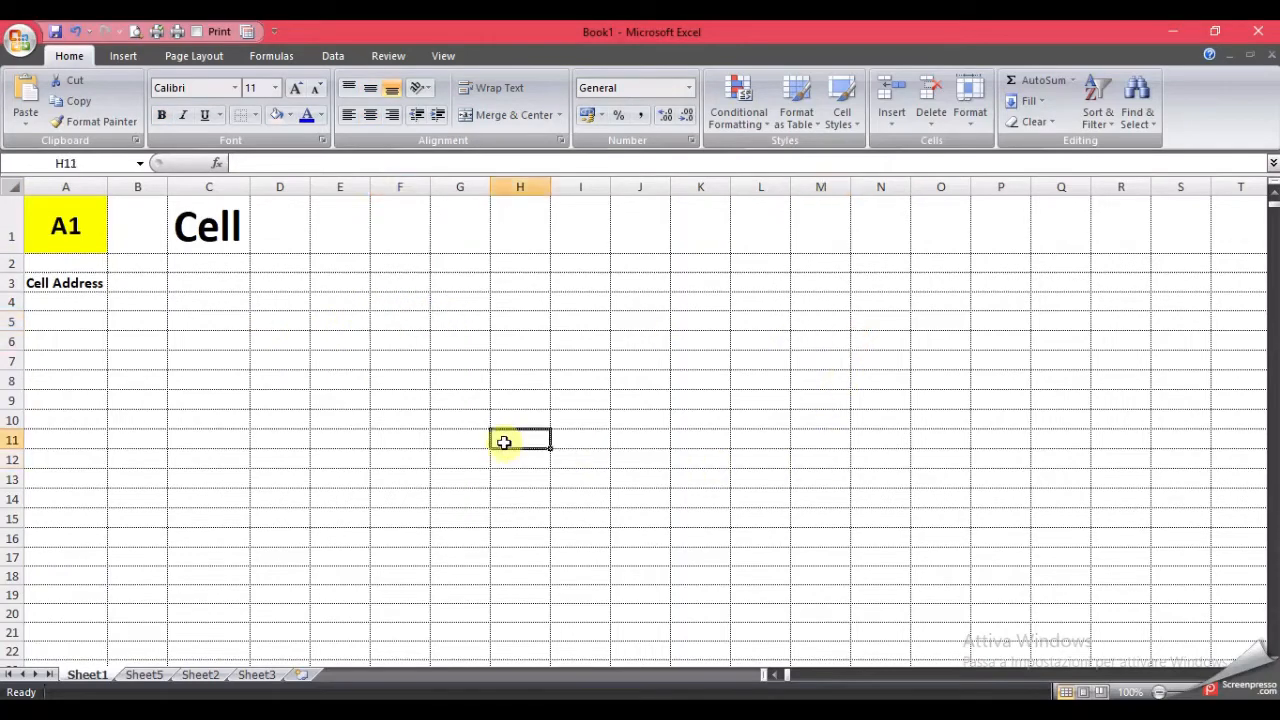
click(455, 315)
click(326, 485)
scroll(329, 491, down, 20)
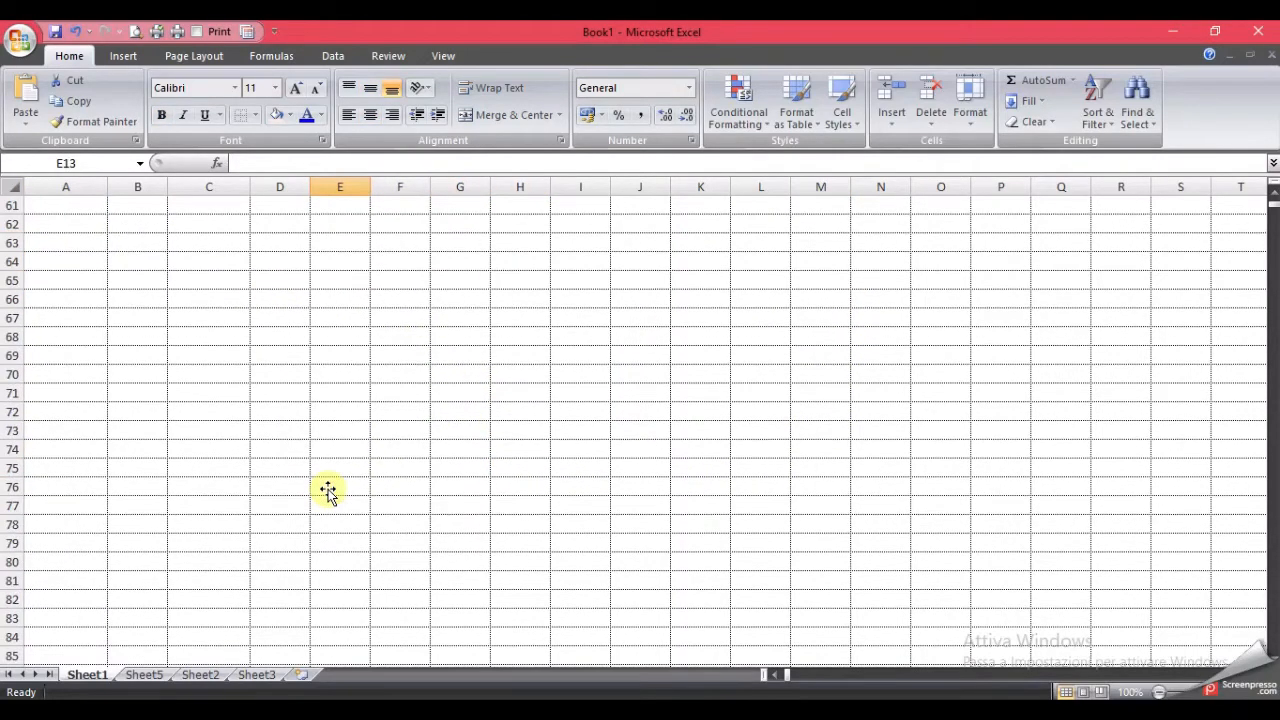
click(329, 486)
click(700, 449)
click(551, 336)
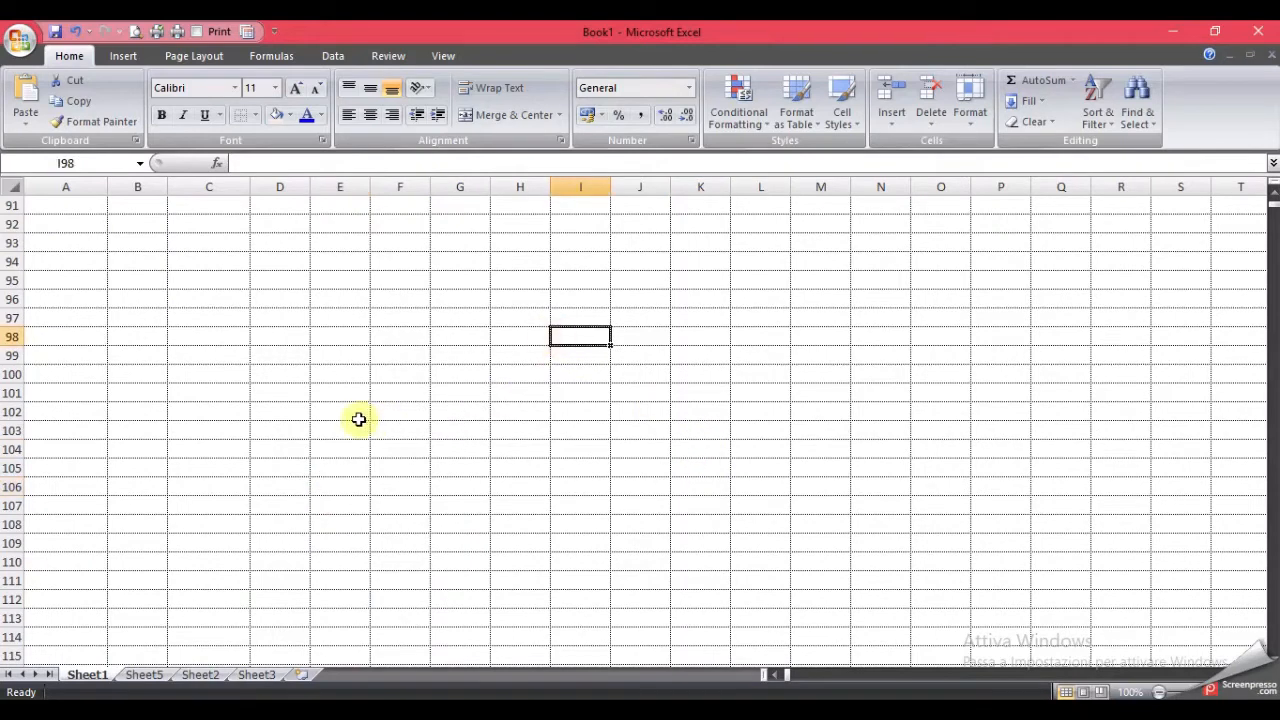
Select the Cell heading in C1, the Cell Address label in A3, and blank cells G7, J9 and C11 to compare their addresses.
scroll(357, 420, up, 20)
click(207, 238)
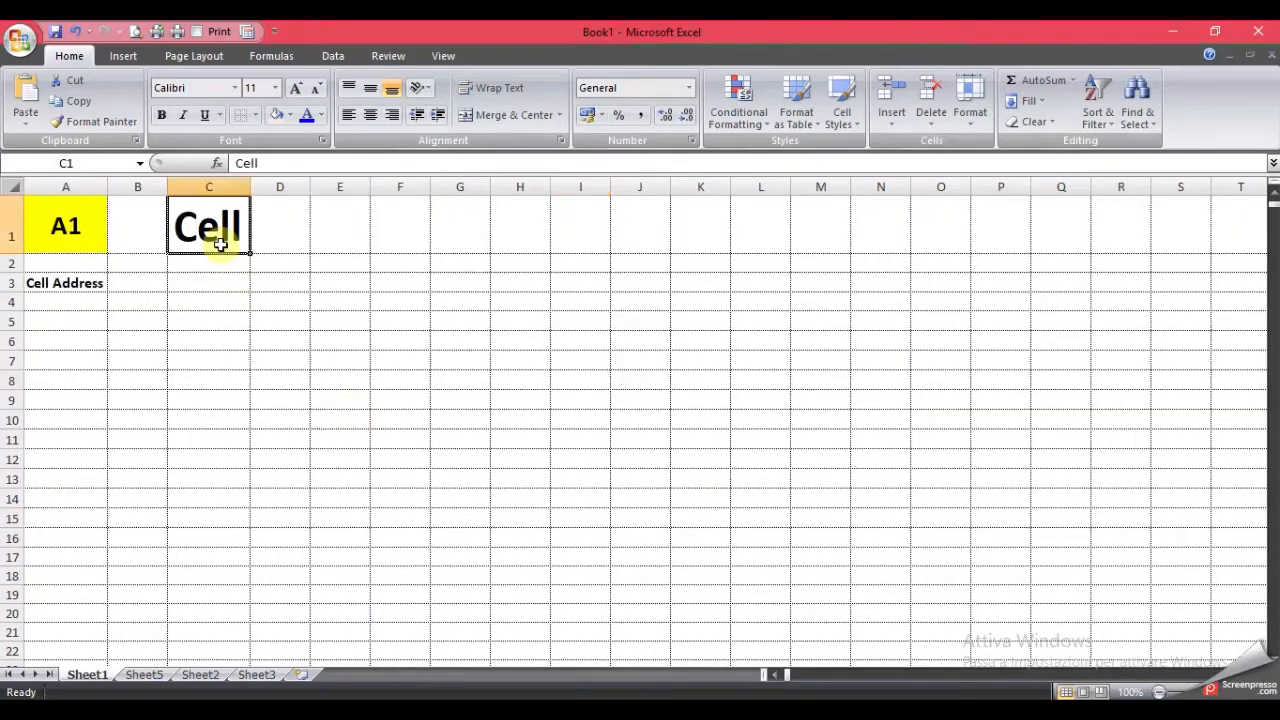
click(57, 284)
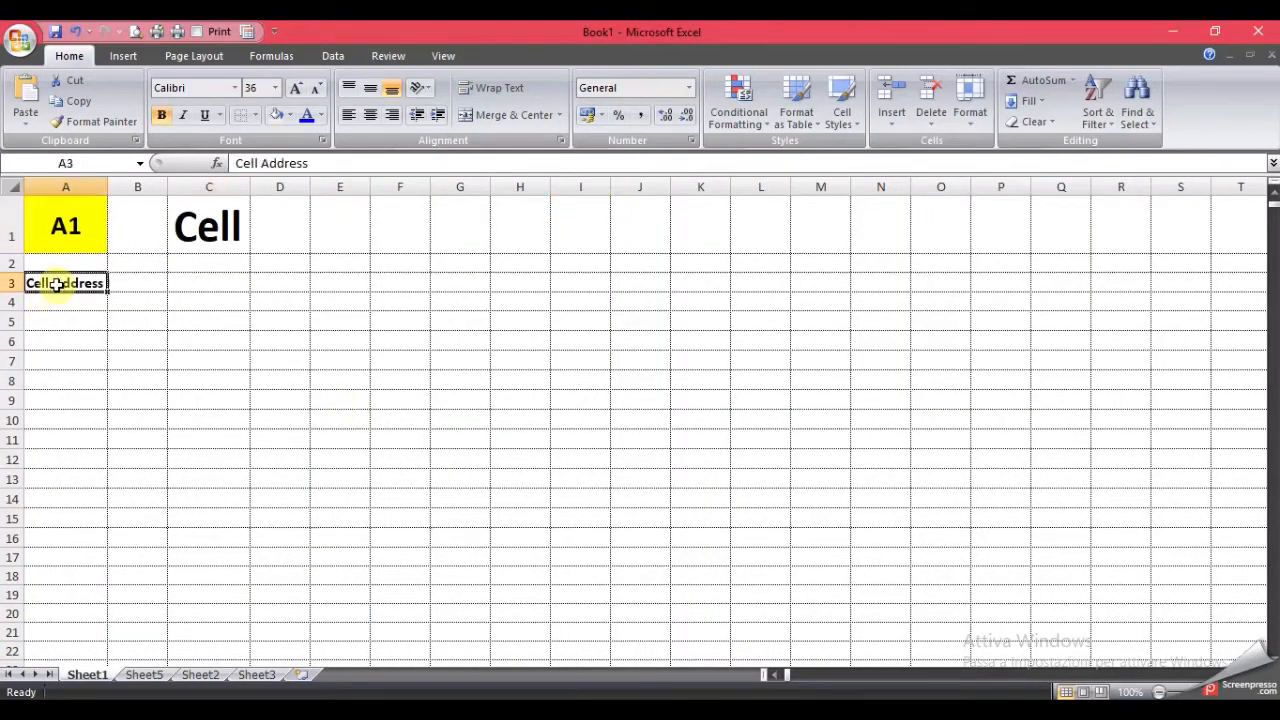
click(200, 234)
click(432, 358)
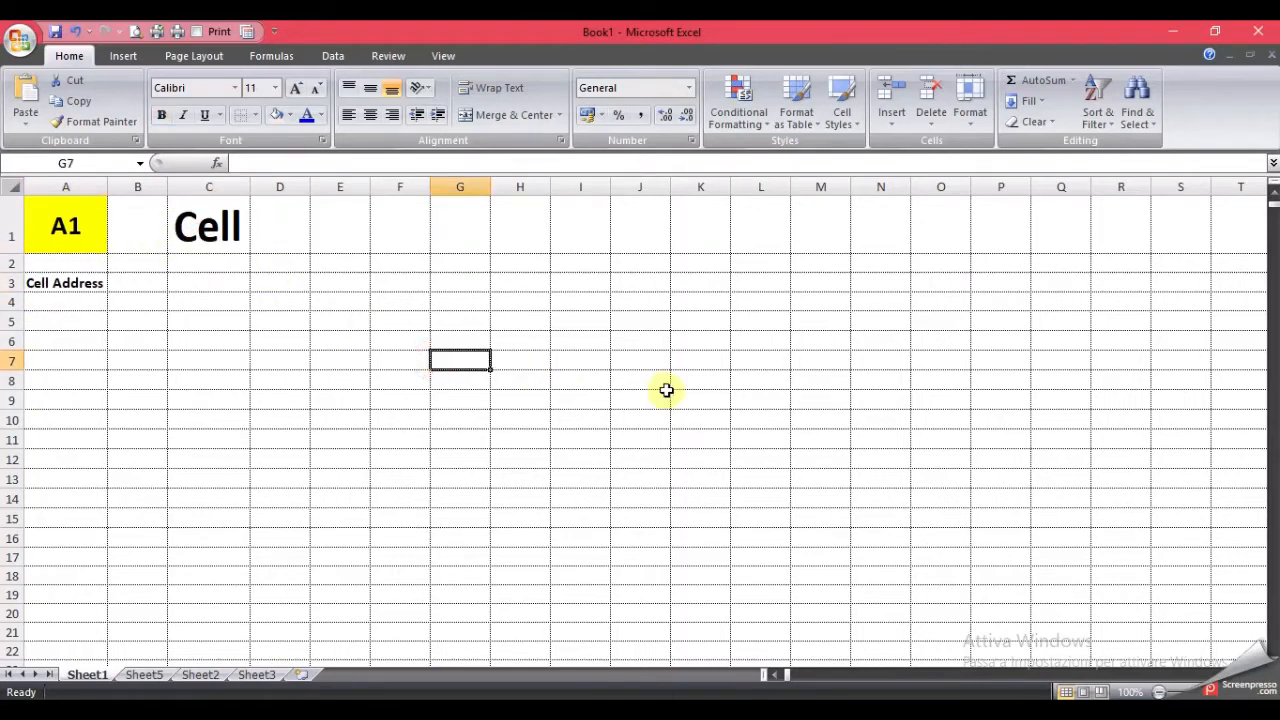
click(655, 396)
click(200, 443)
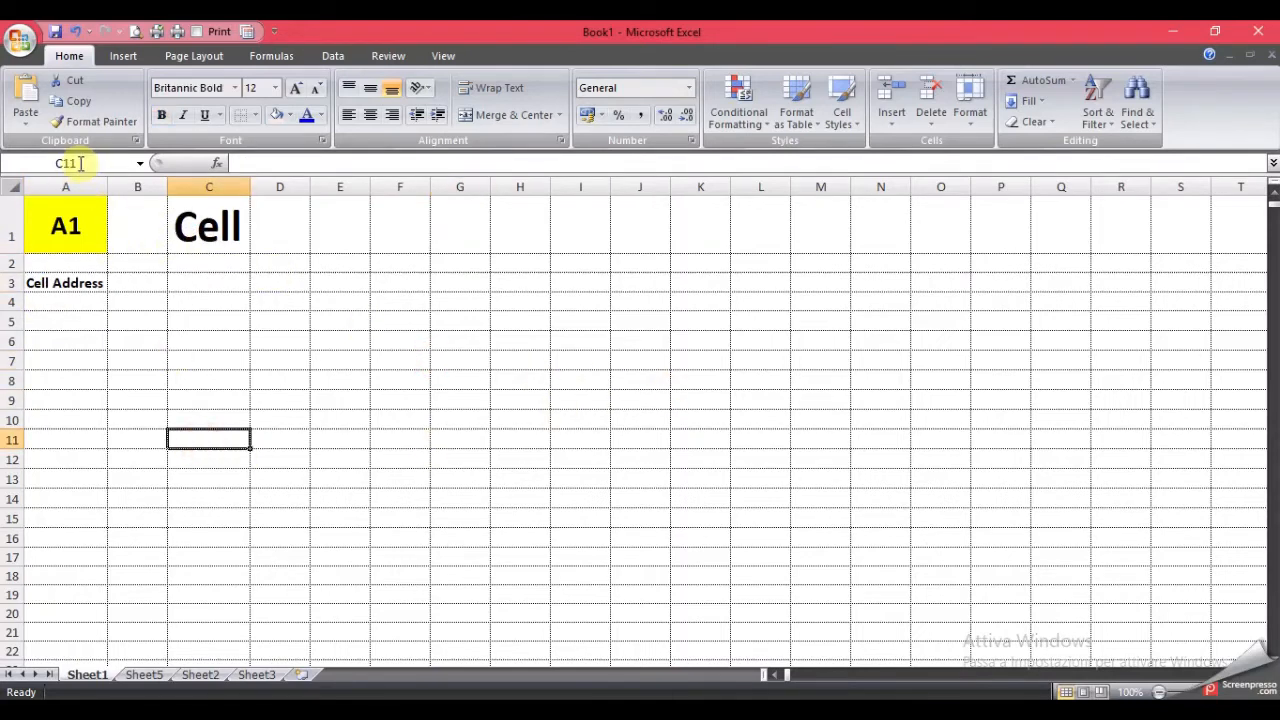
Select further Sheet1 cells such as D6, D9, L12, M11, G1 and G15, and read how column letter and row number form each address.
click(284, 342)
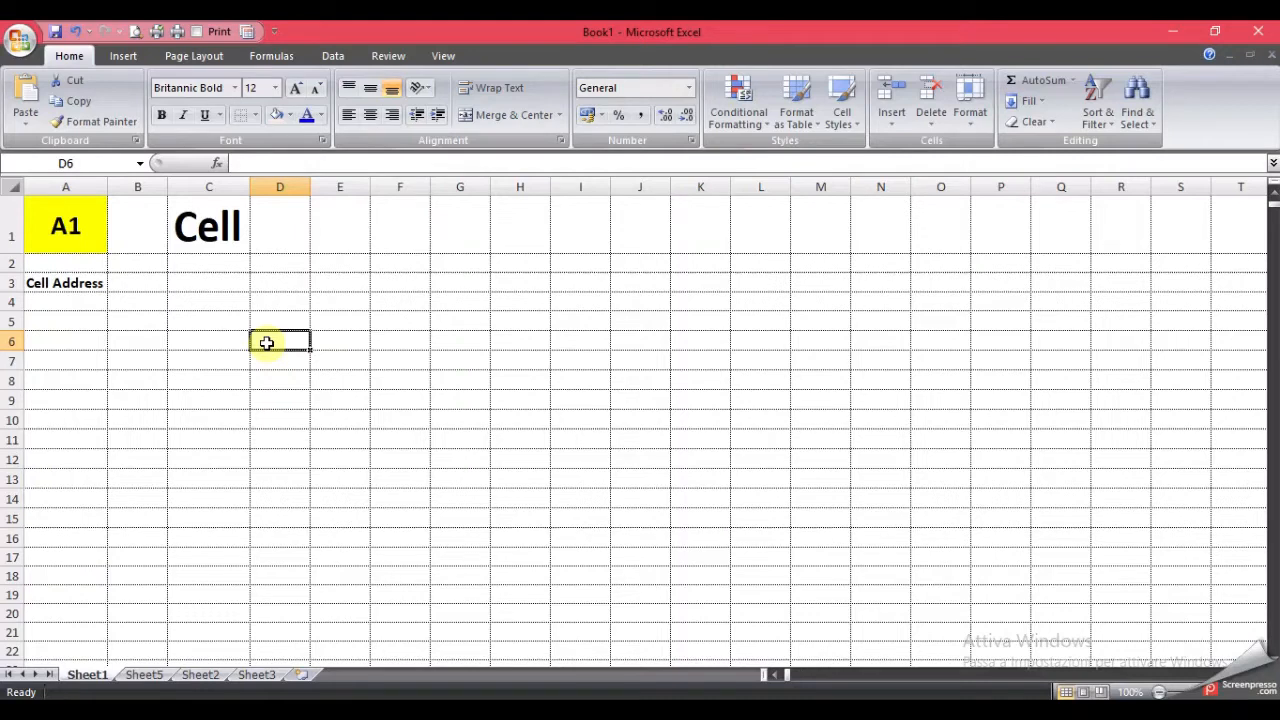
click(279, 400)
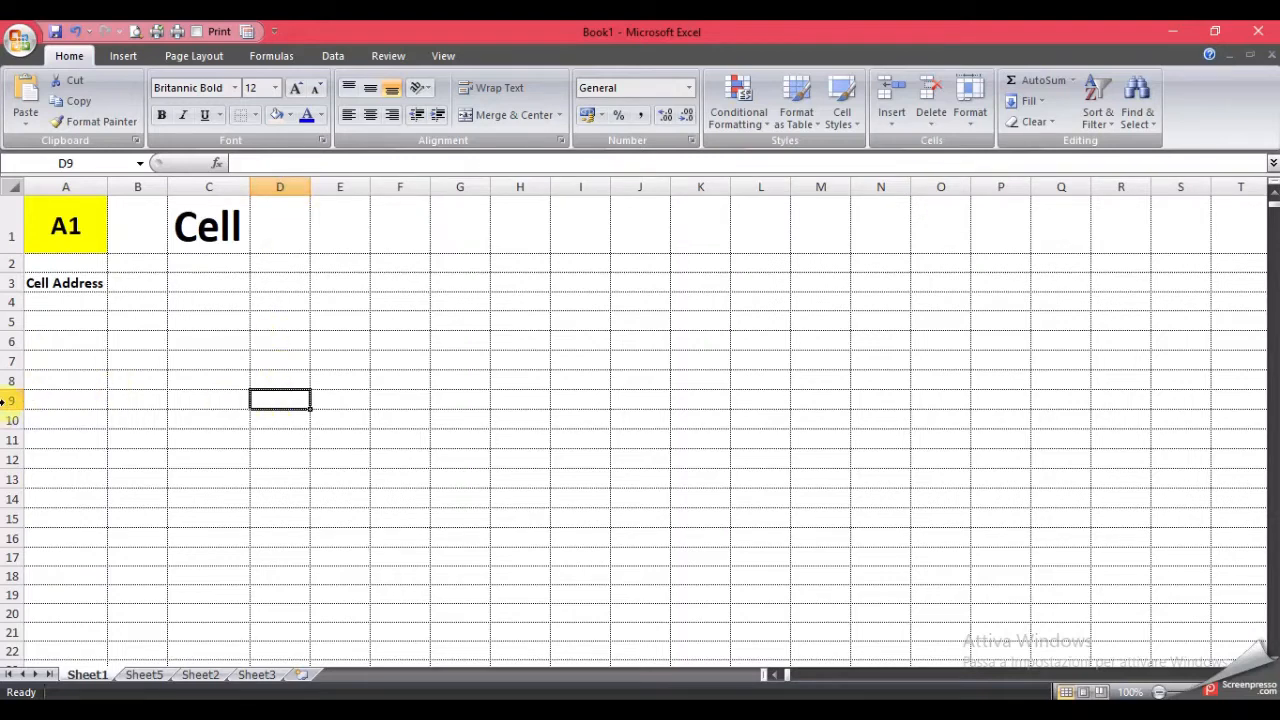
click(158, 473)
click(775, 456)
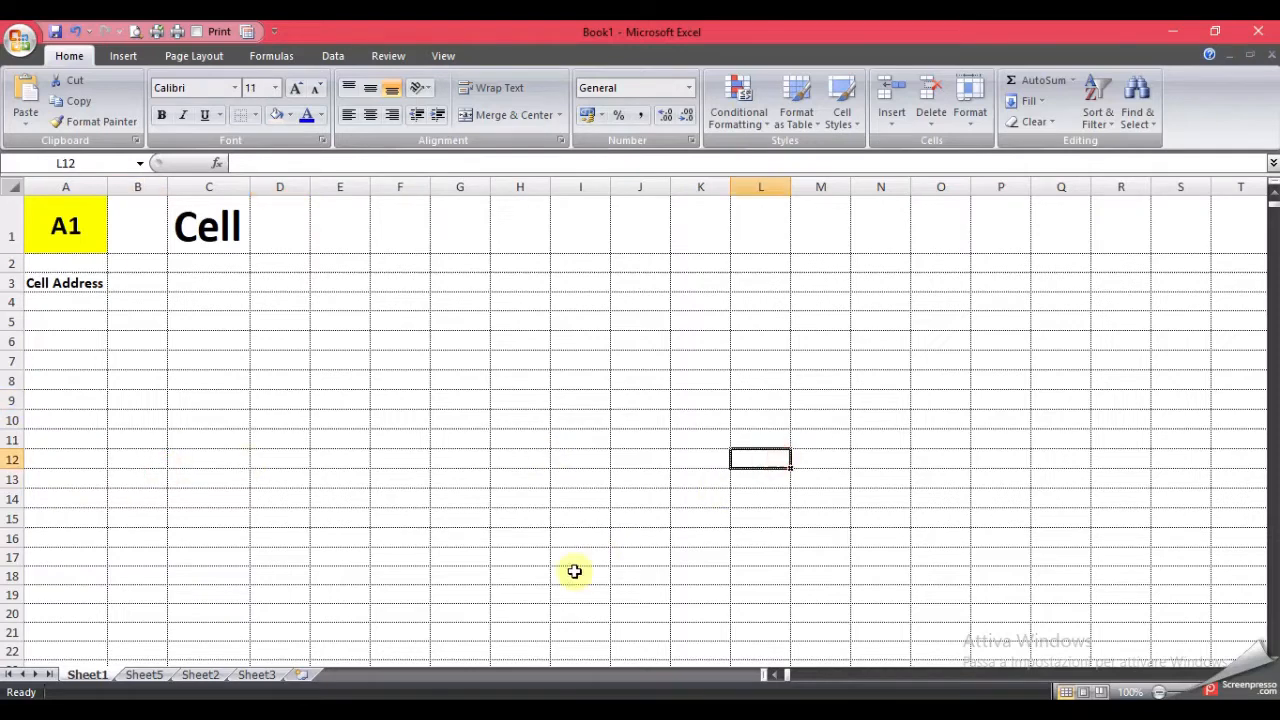
click(574, 571)
click(503, 434)
click(831, 437)
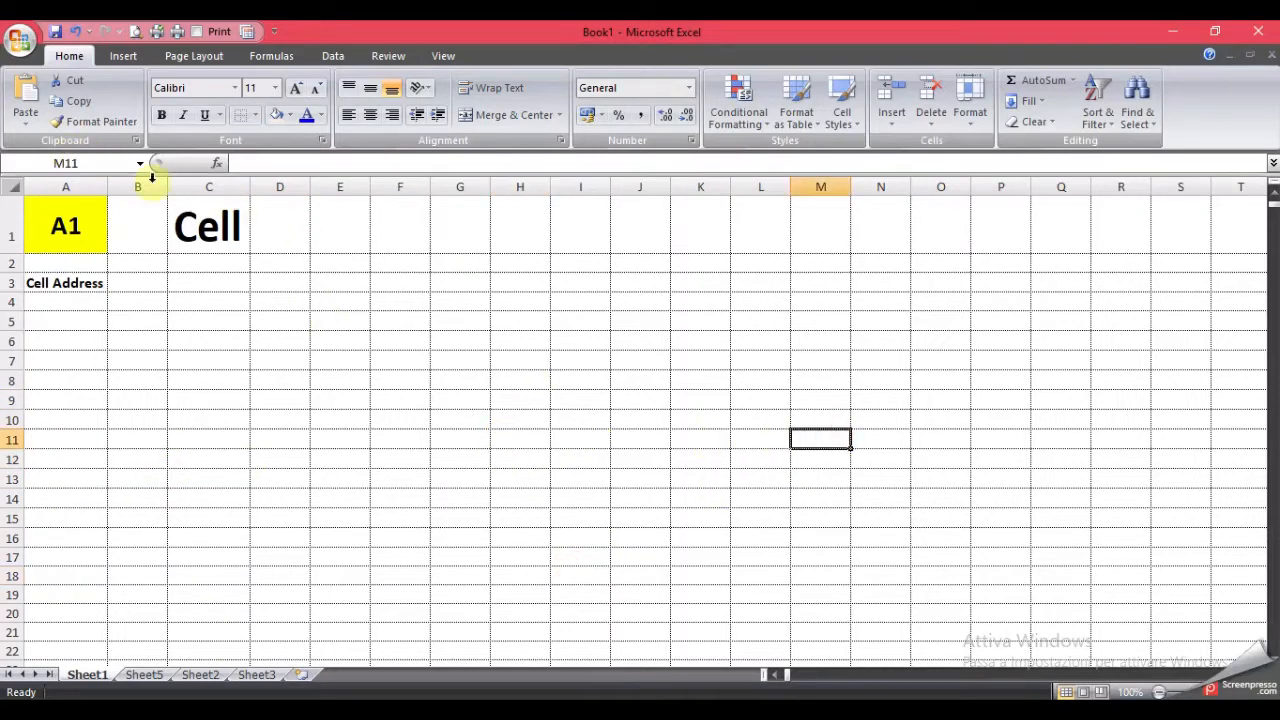
click(457, 214)
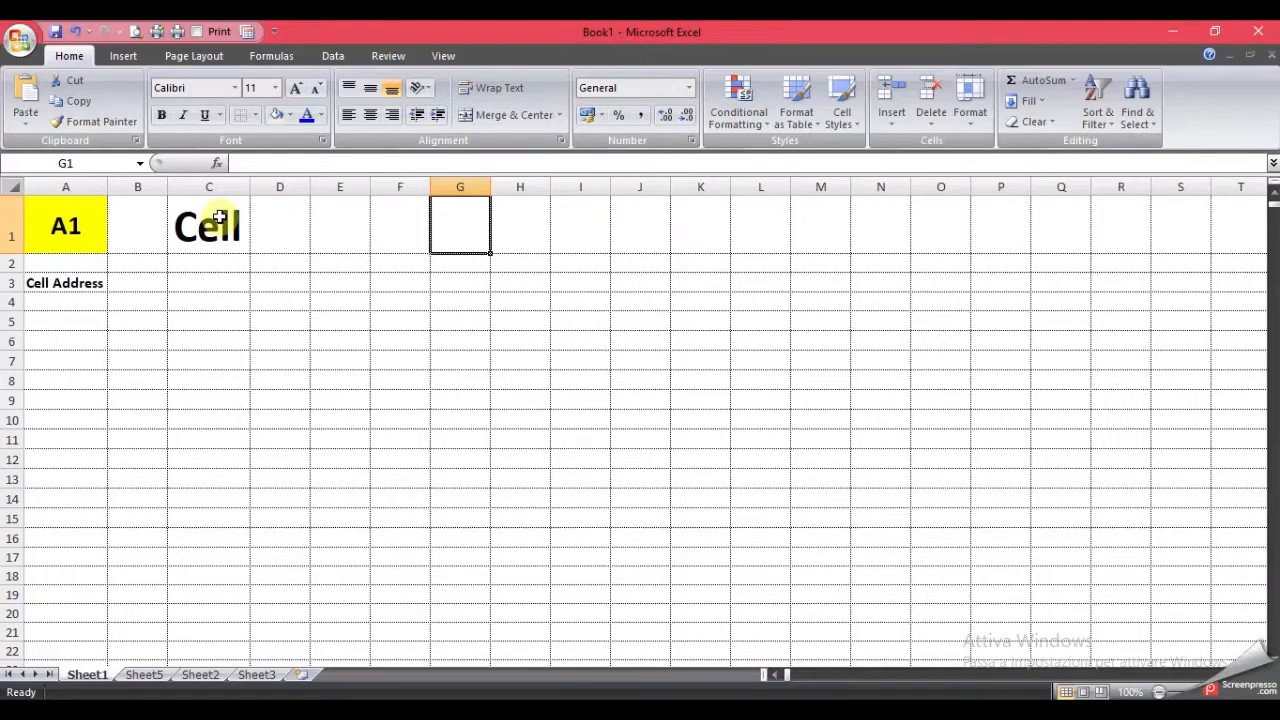
click(462, 520)
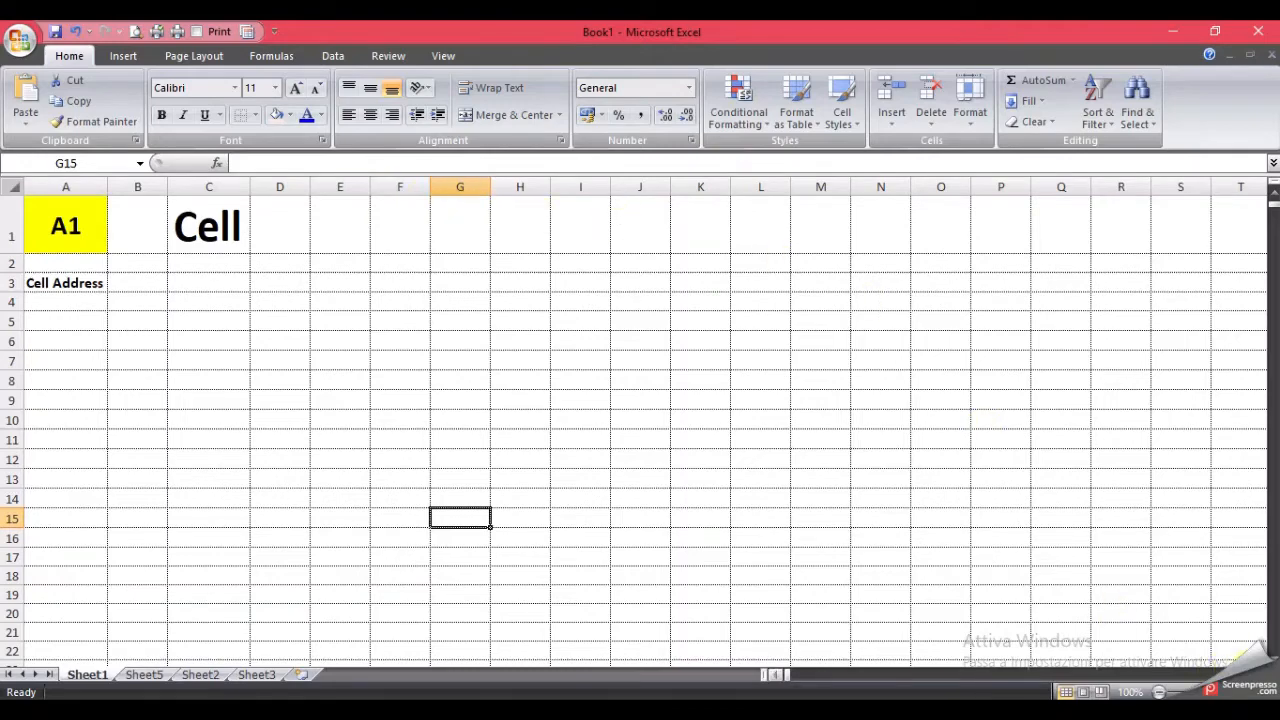
Look over the Sheet1 column letters beyond Z and return to column A.
scroll(640, 430, right, 8)
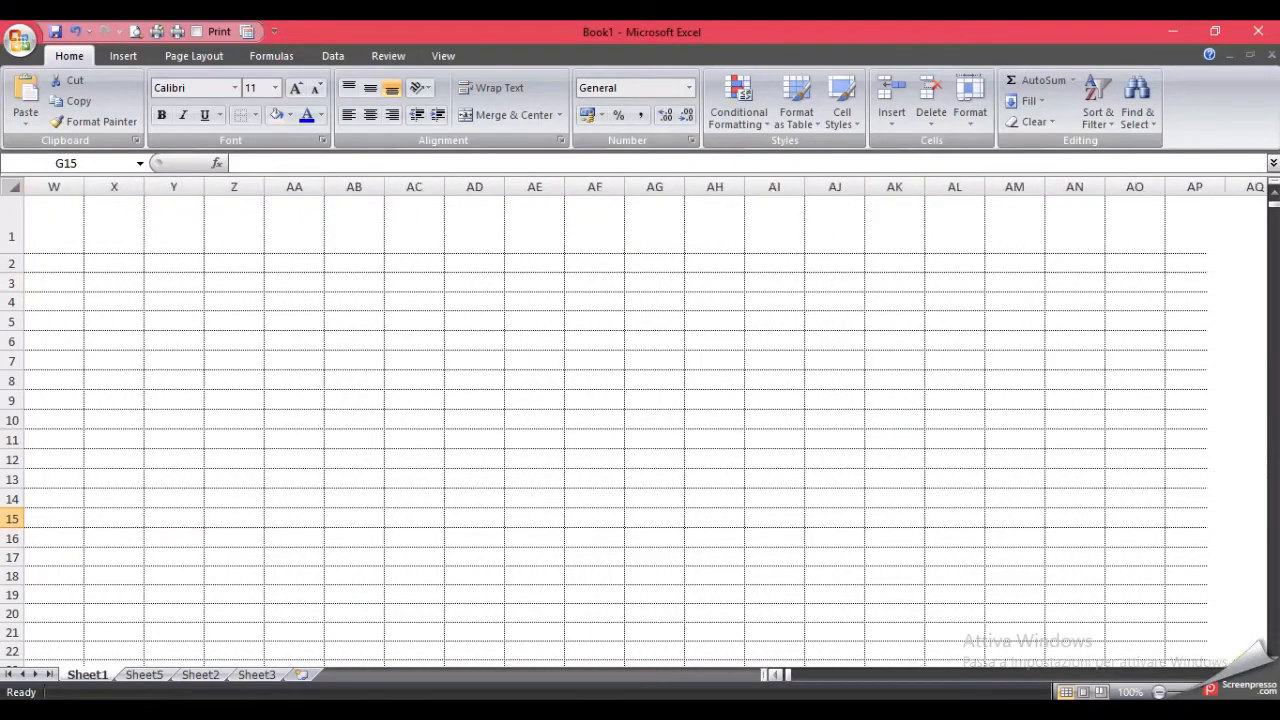
scroll(640, 430, right, 2)
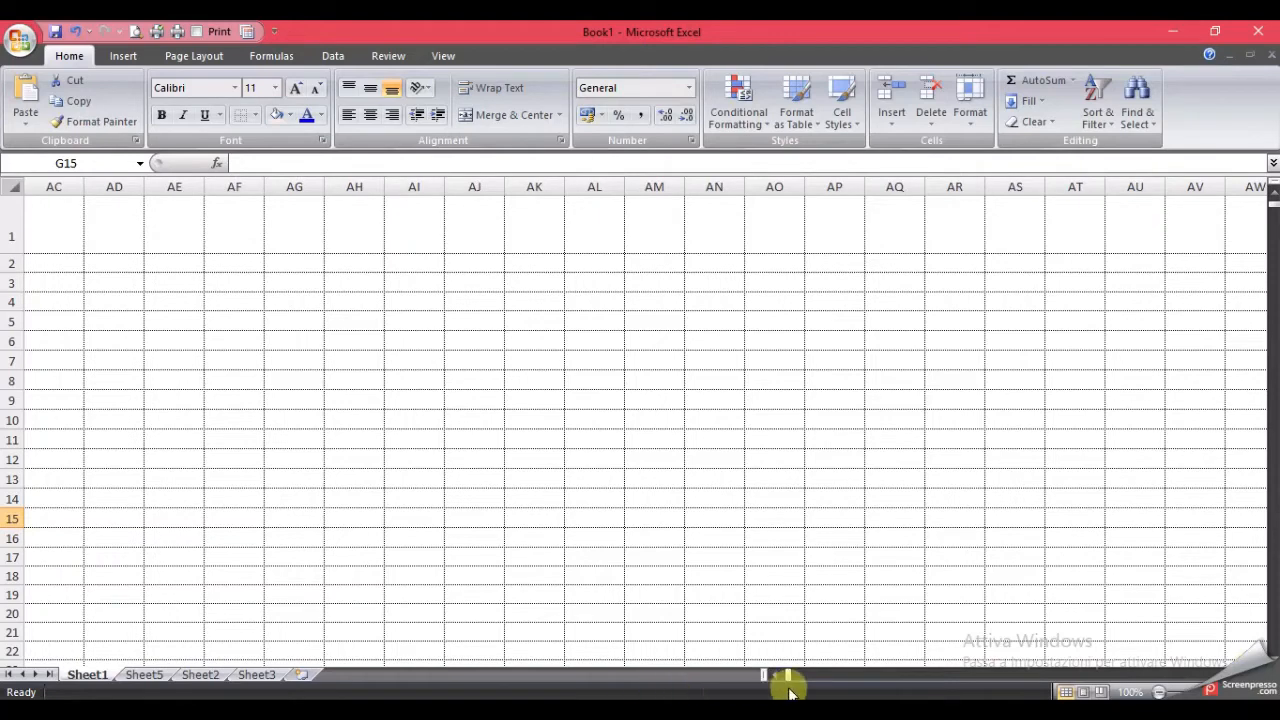
drag(780, 675, 766, 679)
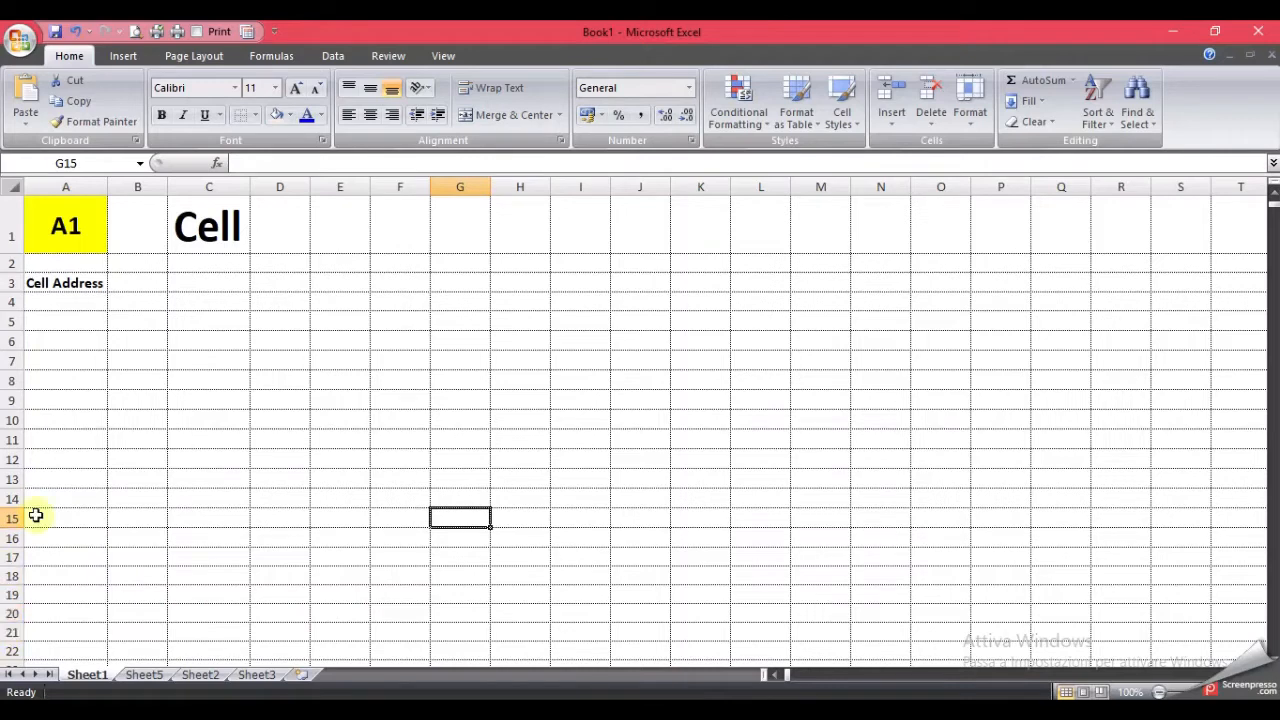
Starting from A1, go down to the last row of Sheet1 and across to the last cell, XFD1048576.
click(69, 224)
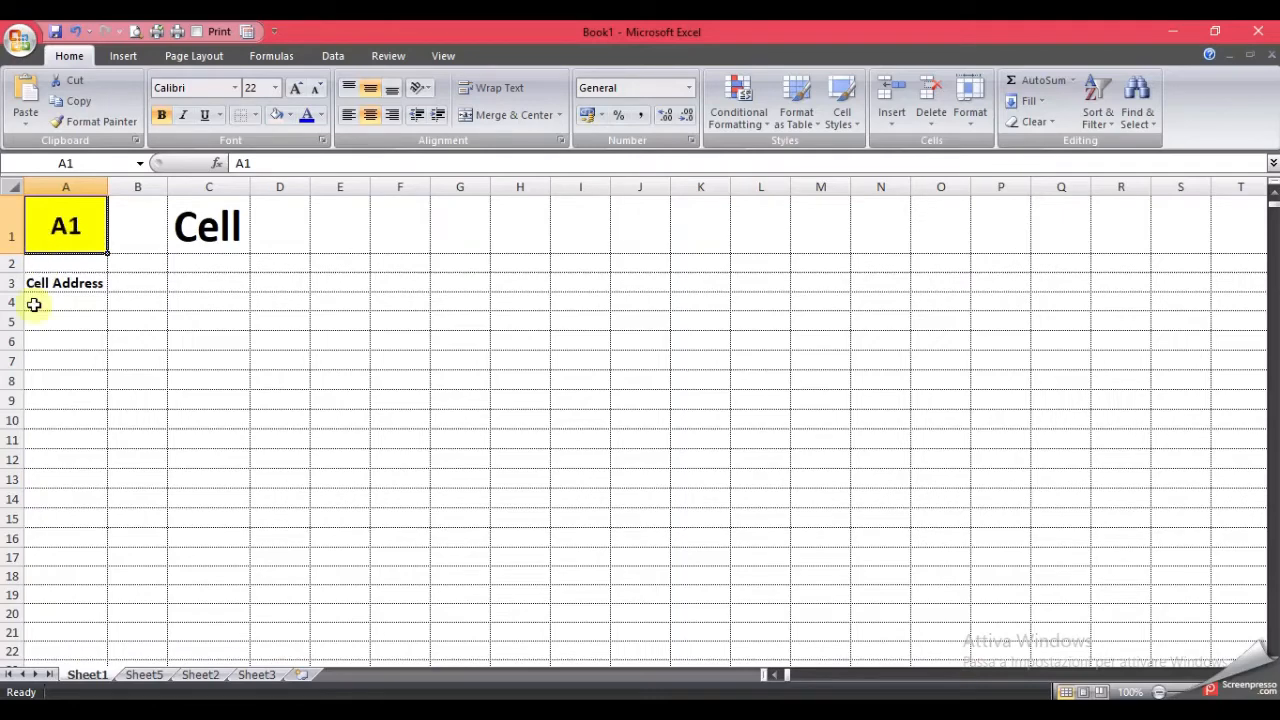
scroll(83, 560, down, 20)
scroll(83, 560, down, 20)
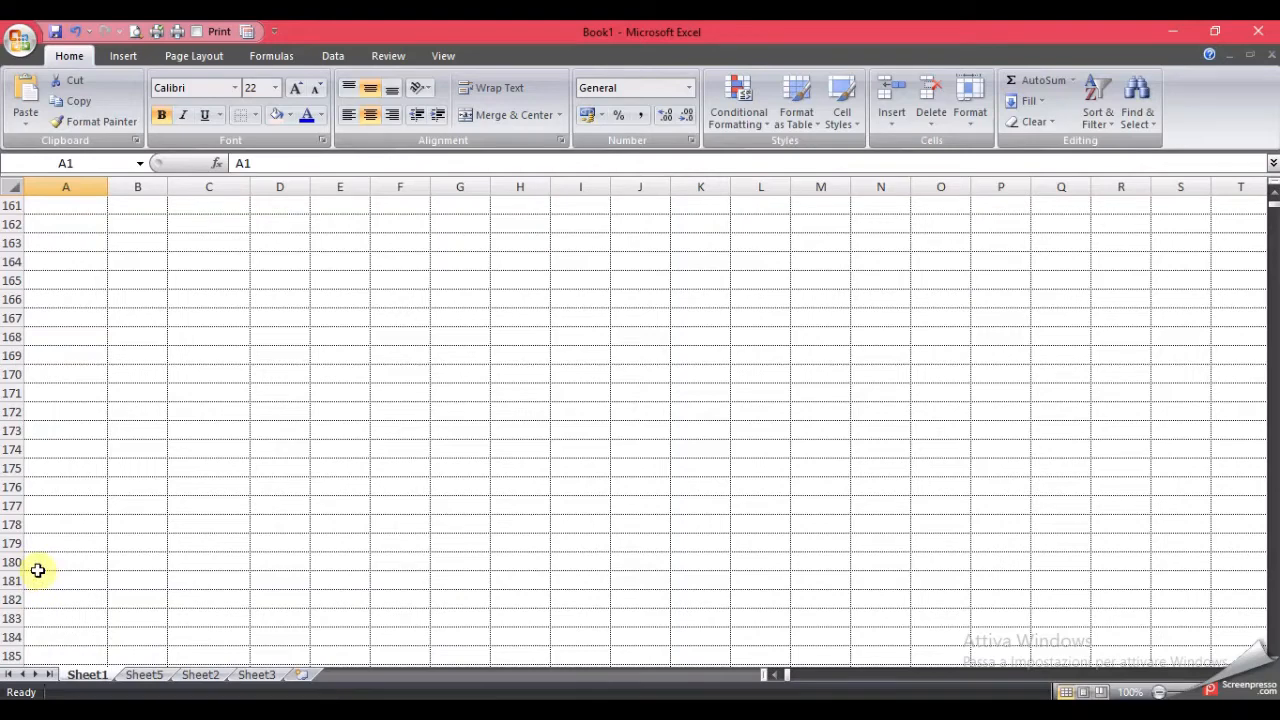
key(ctrl+Down)
key(ctrl+Down)
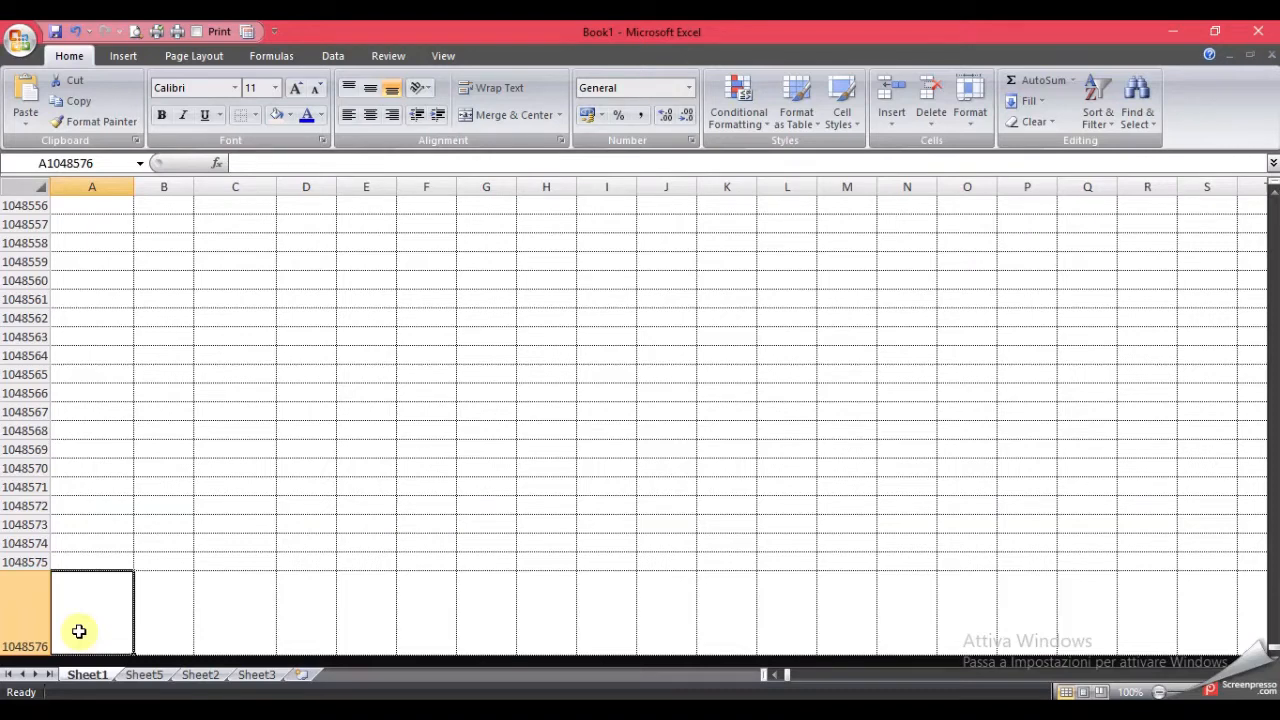
key(ctrl+Right)
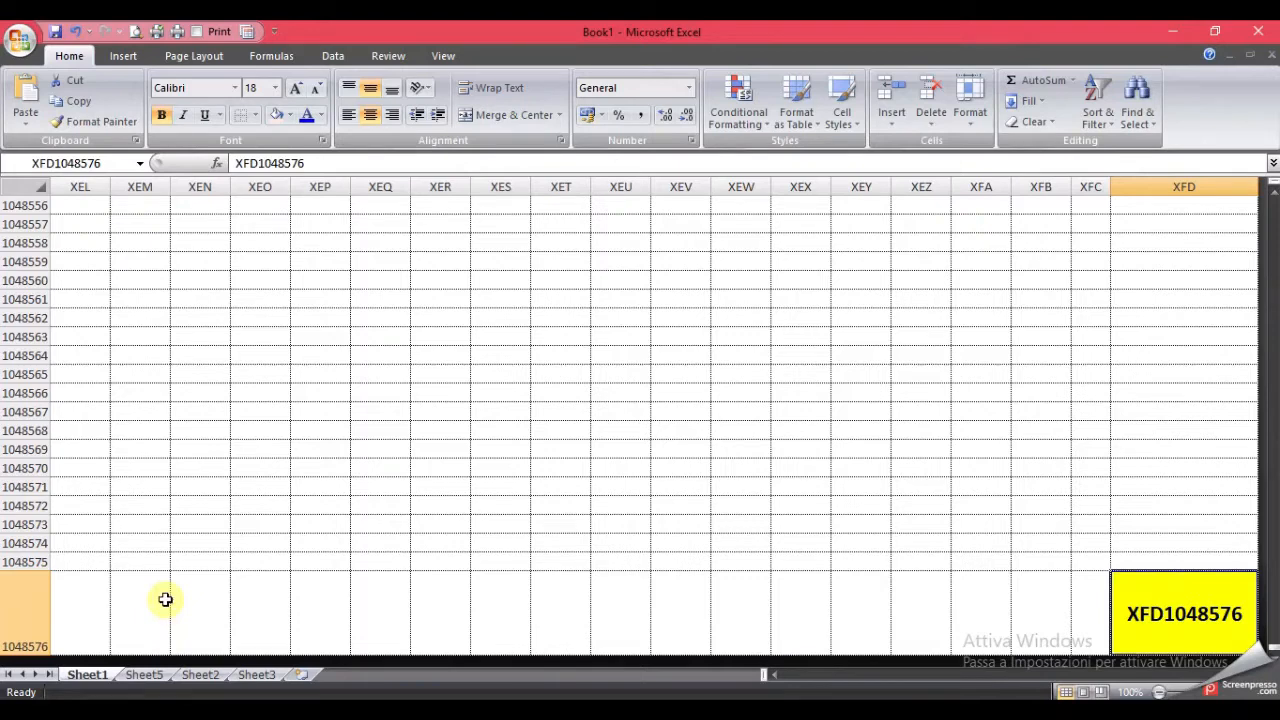
Go up to XFD1 and back along row 1 to the Cell heading in C1, with column A in view.
key(ctrl+Up)
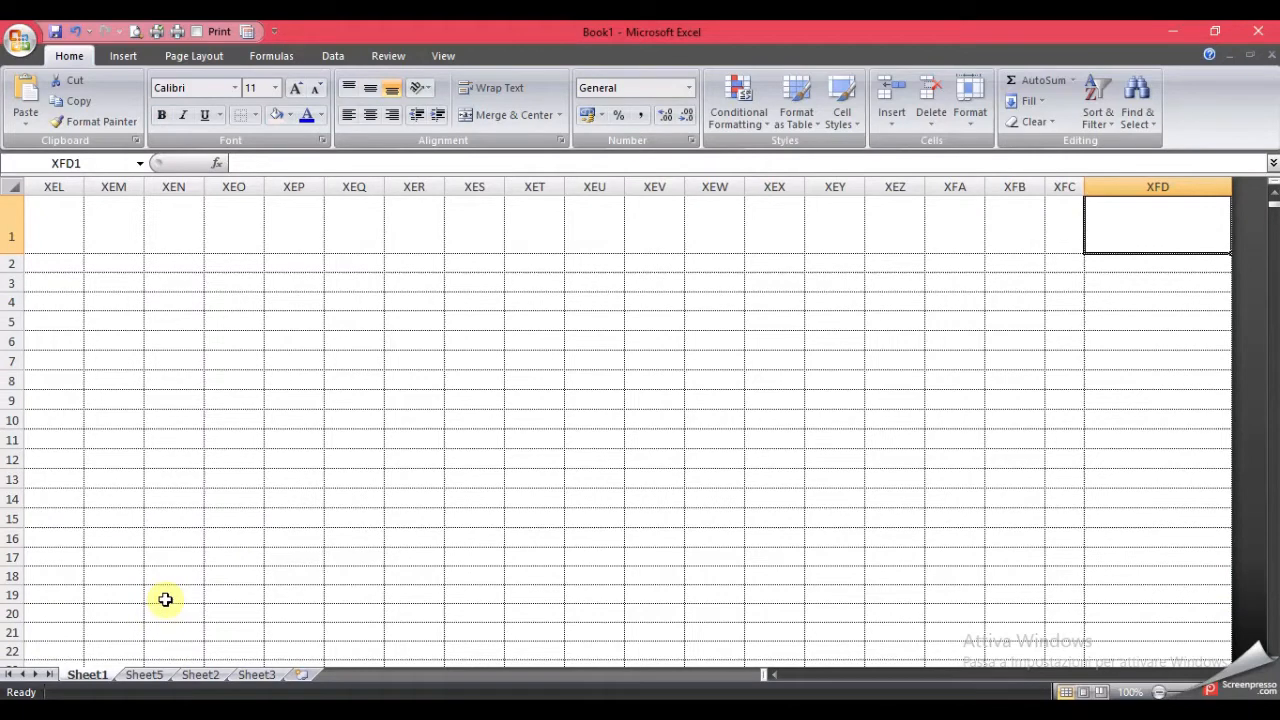
key(ctrl+Left)
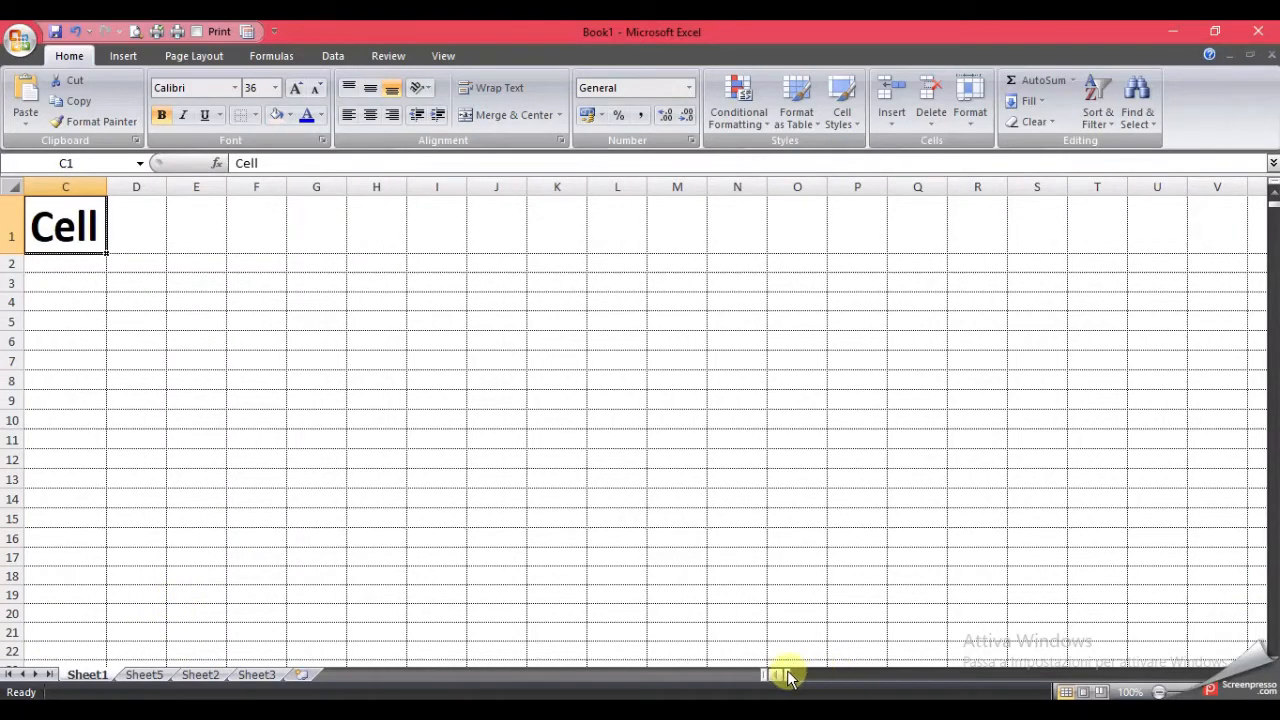
drag(790, 670, 766, 677)
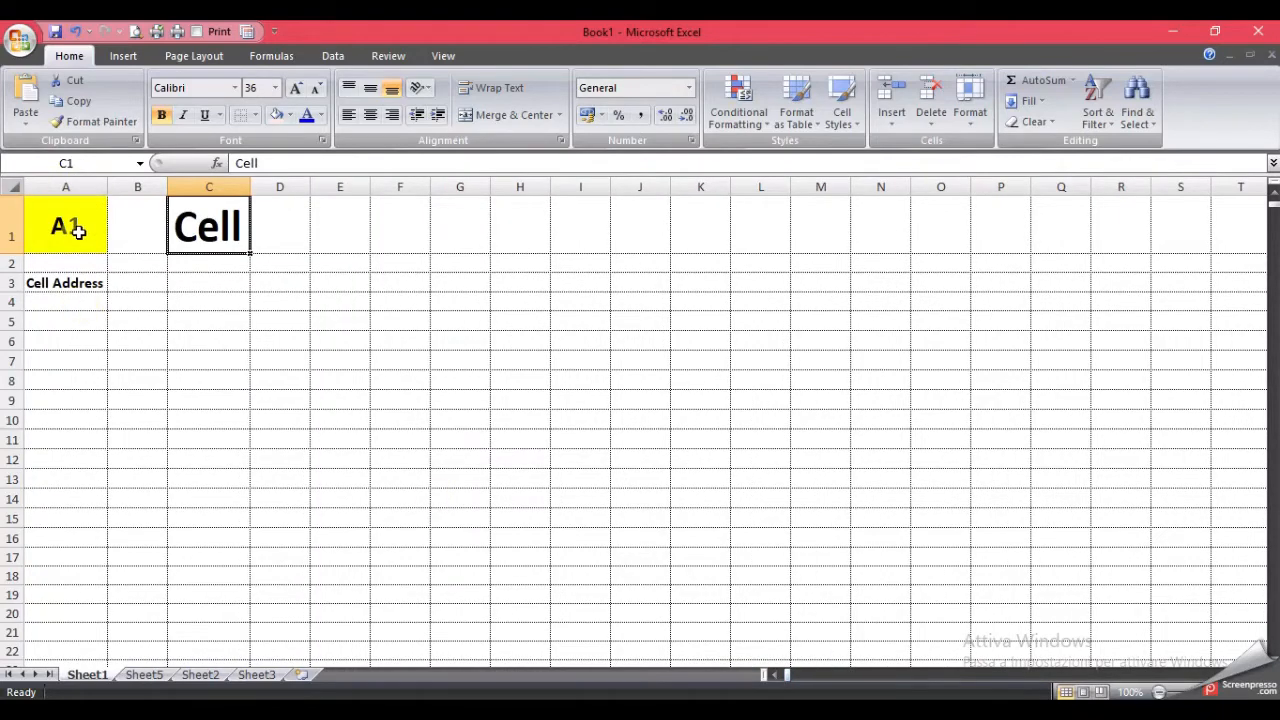
Open Sheet5 and select the numbered markers of the Relative, Absolute and Mixed Cell Reference sections.
click(143, 675)
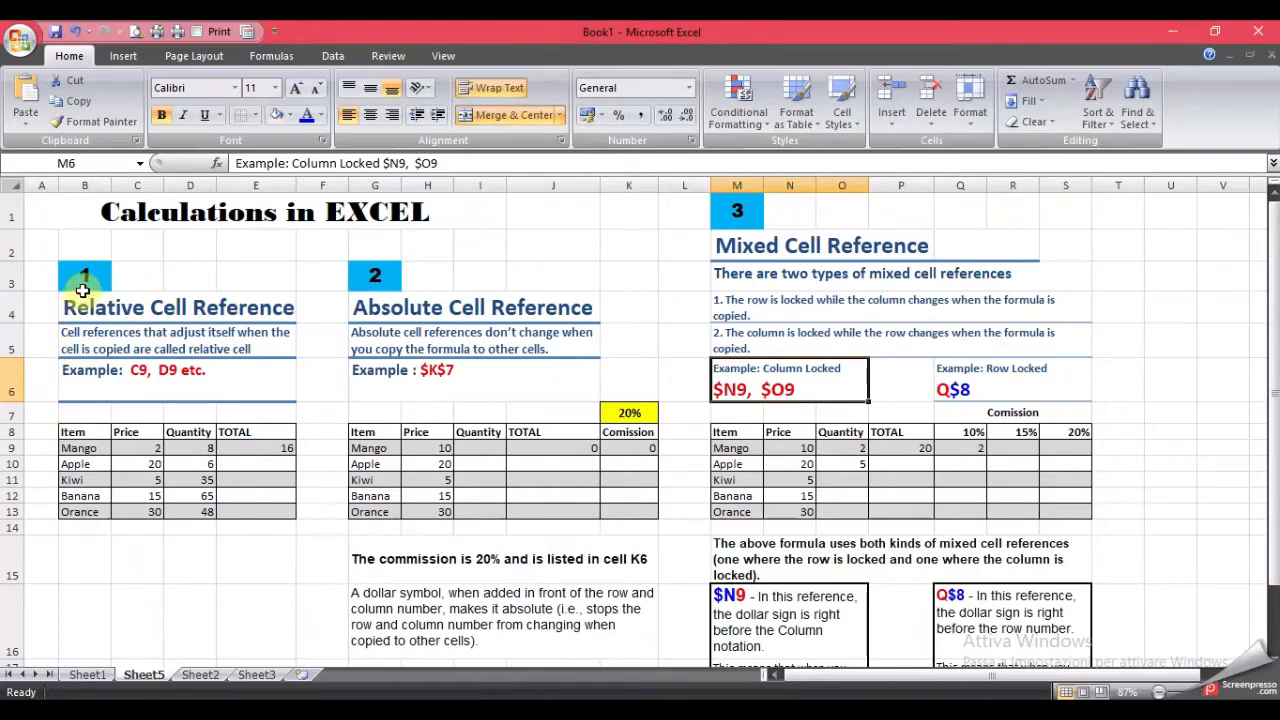
click(87, 284)
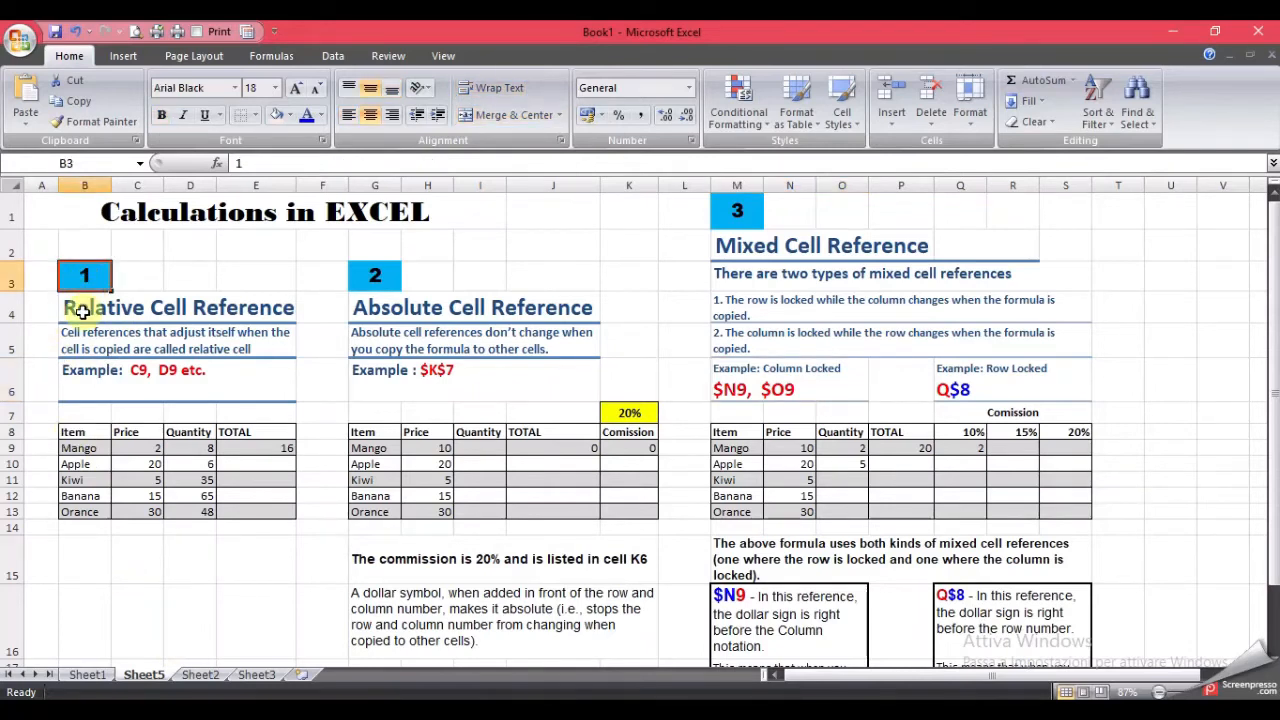
click(374, 277)
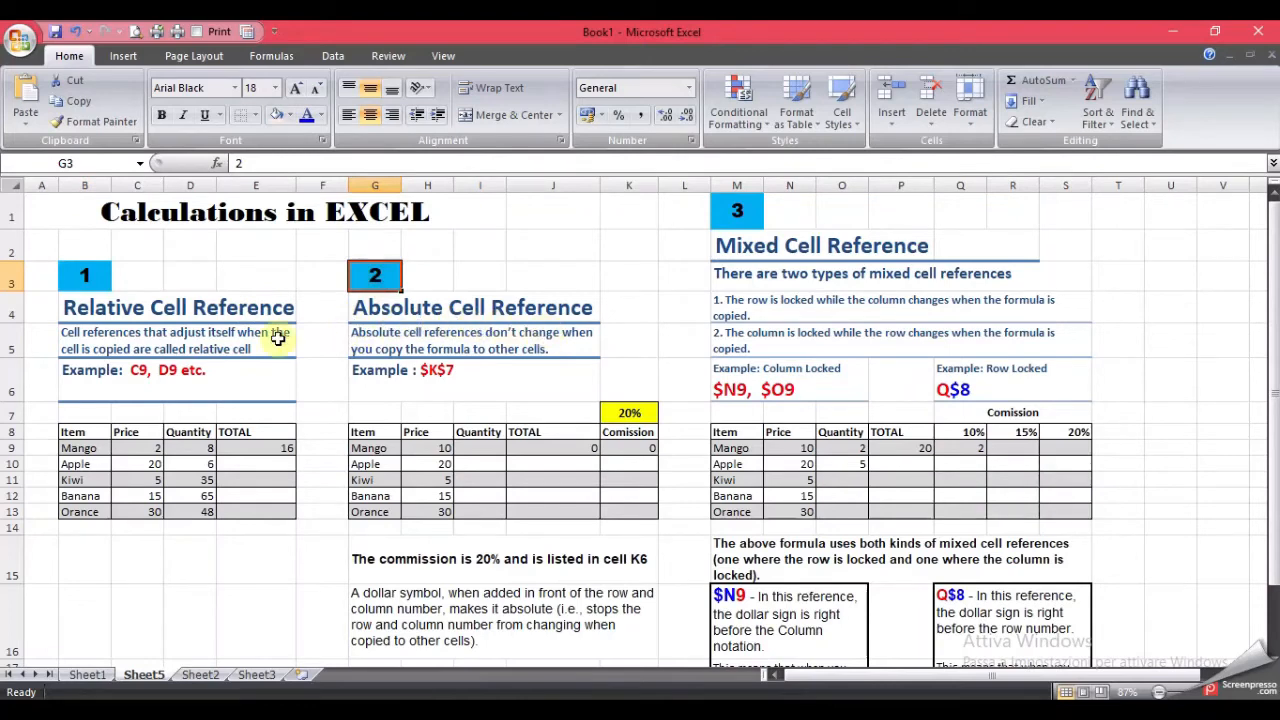
click(104, 286)
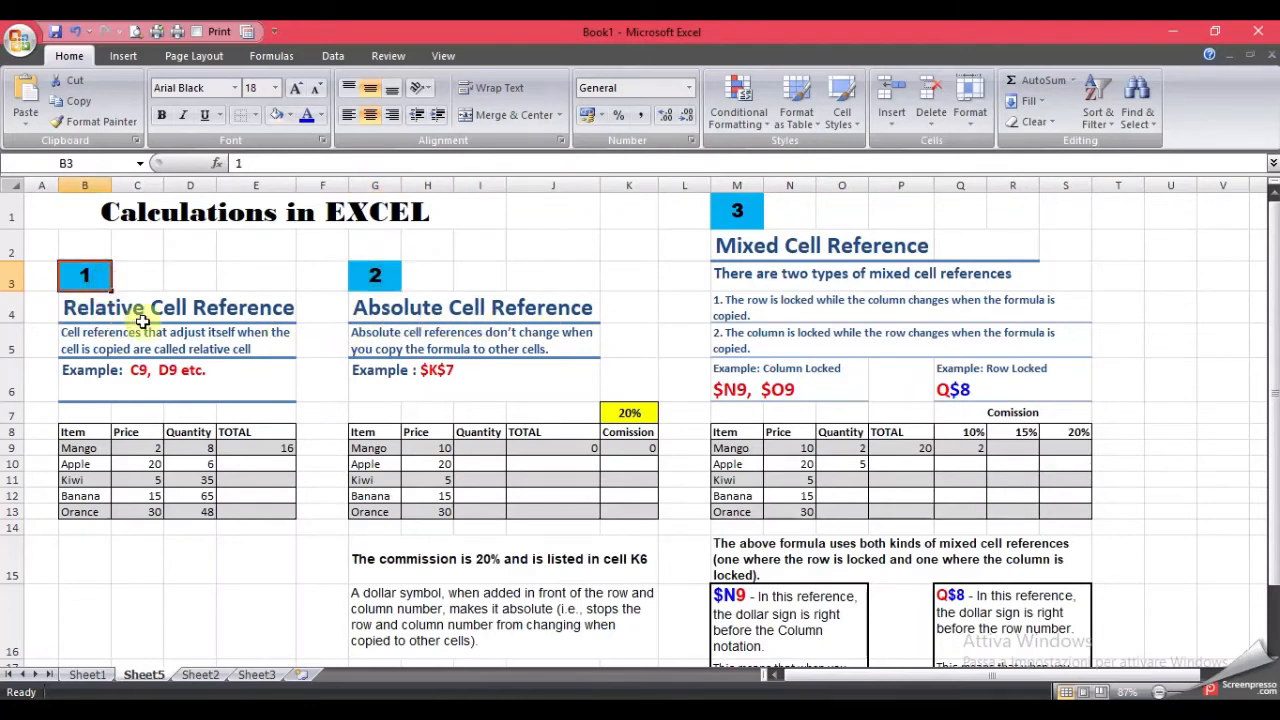
click(366, 275)
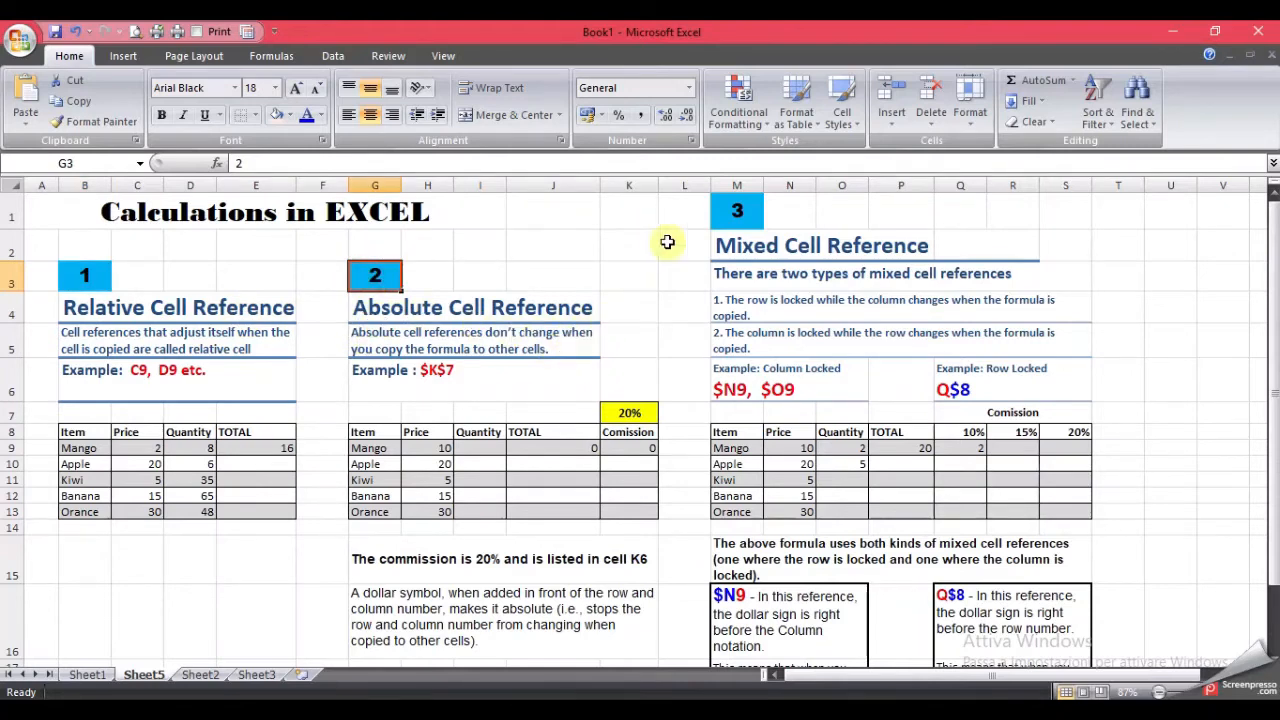
click(742, 205)
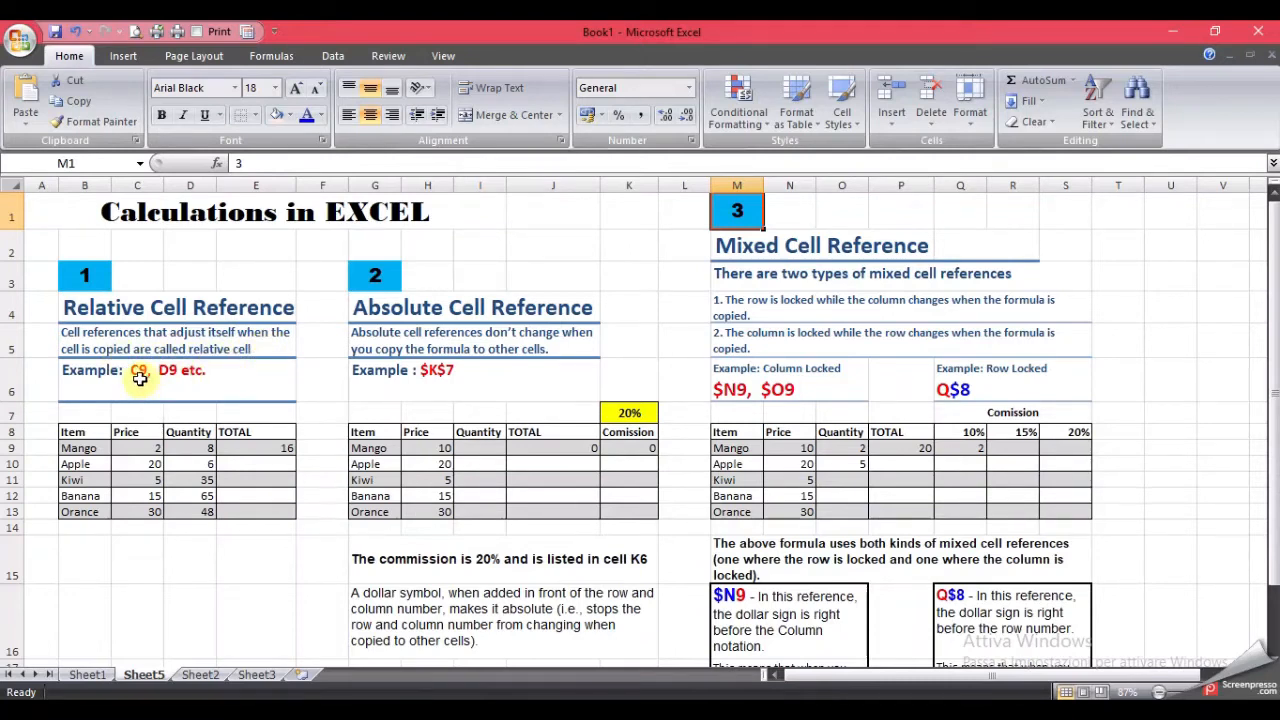
Examine relative reference cells C9 and D9, the commission rate in K7, and the absolute reference $K$7 in K9's formula.
click(150, 450)
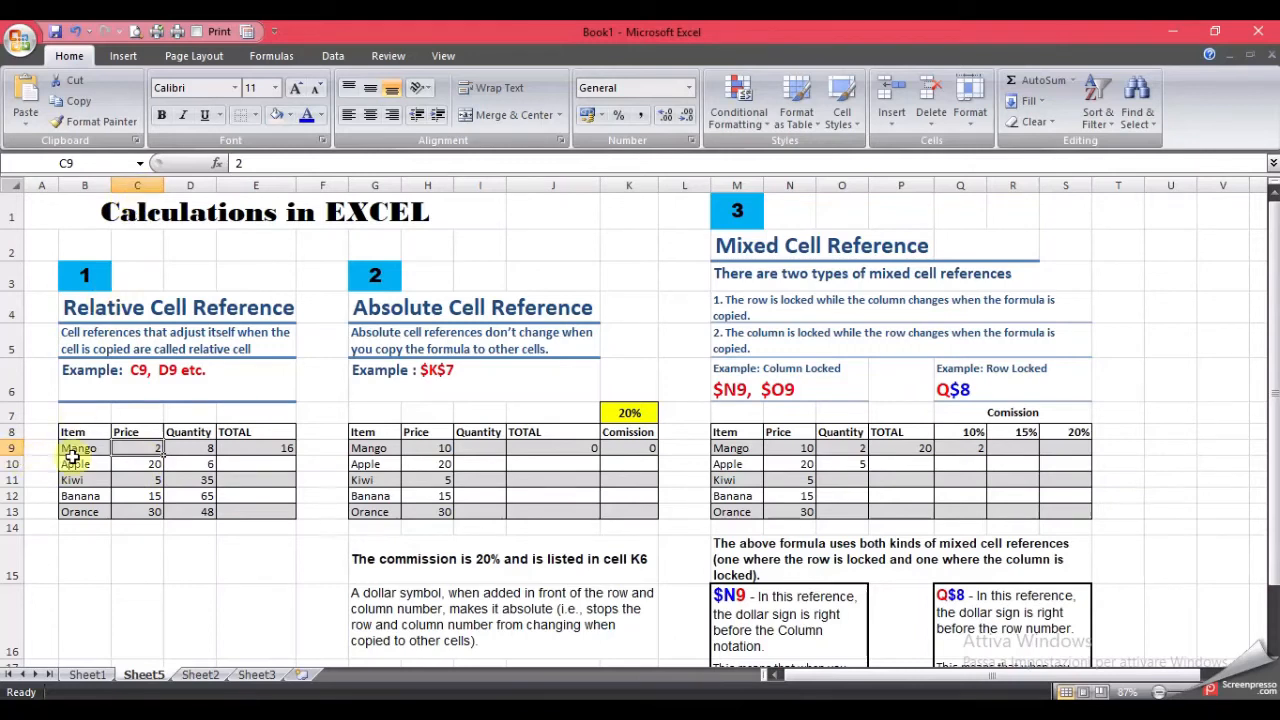
click(198, 449)
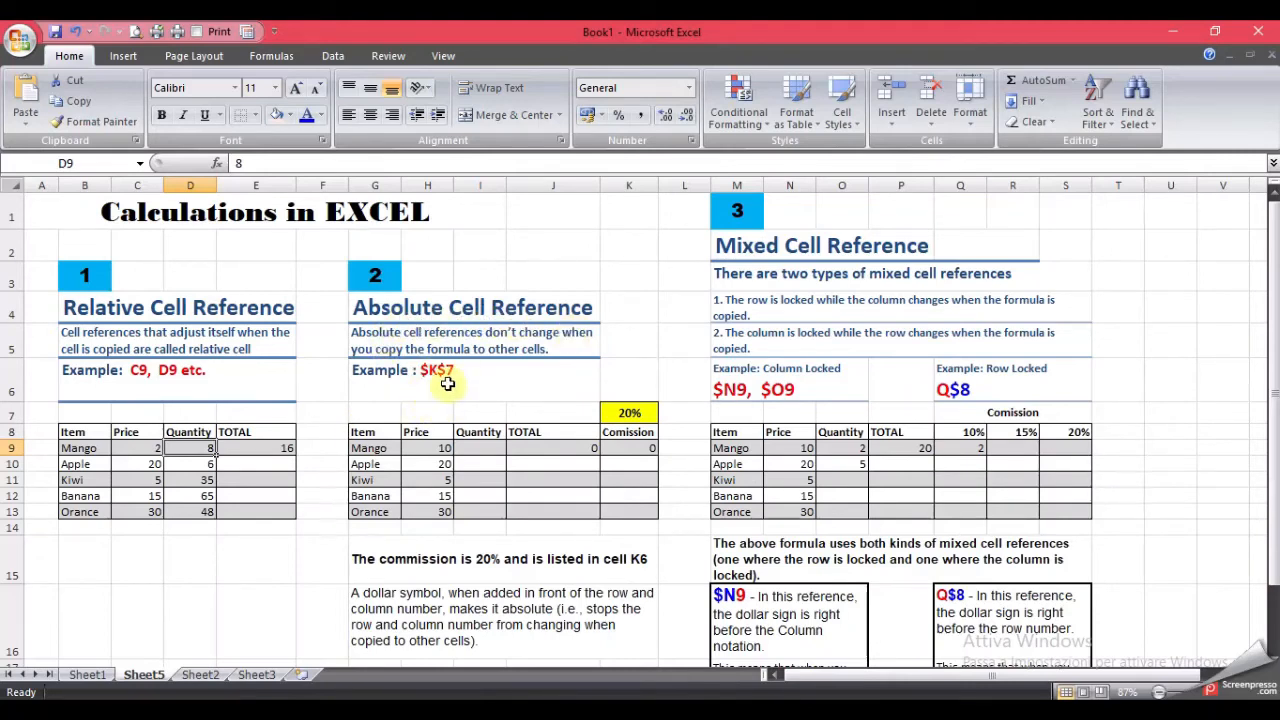
click(634, 415)
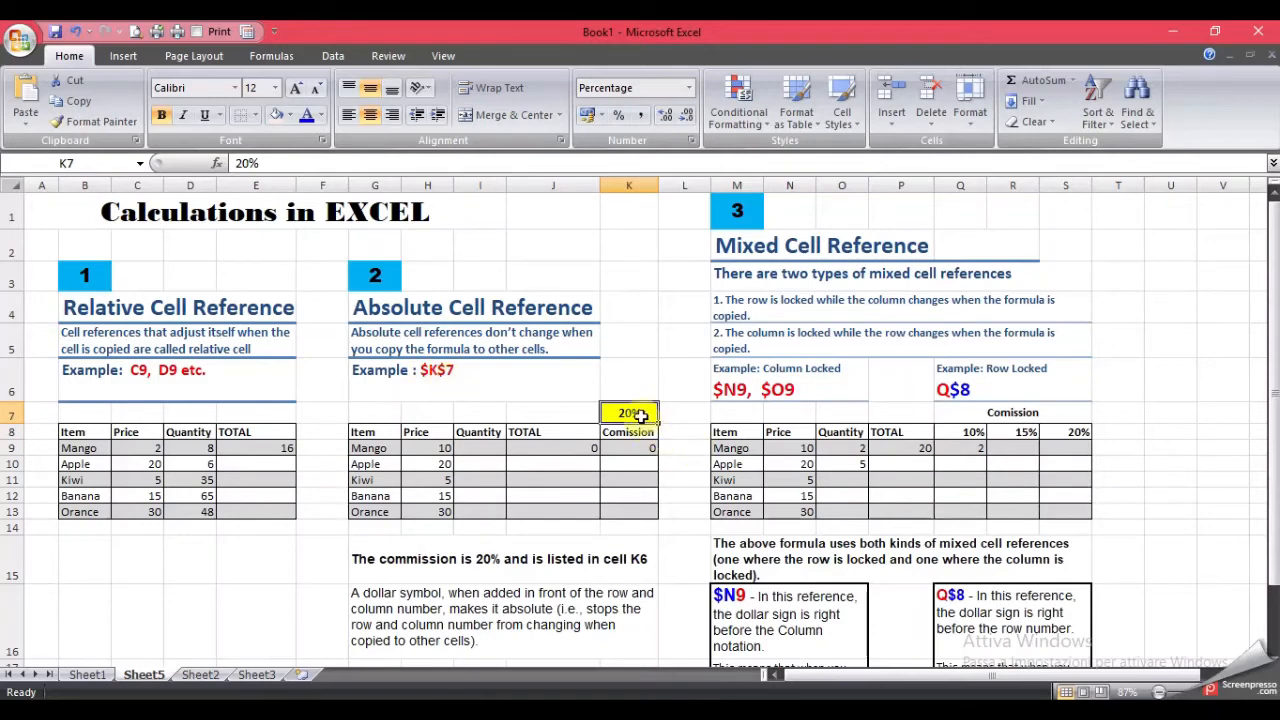
click(637, 453)
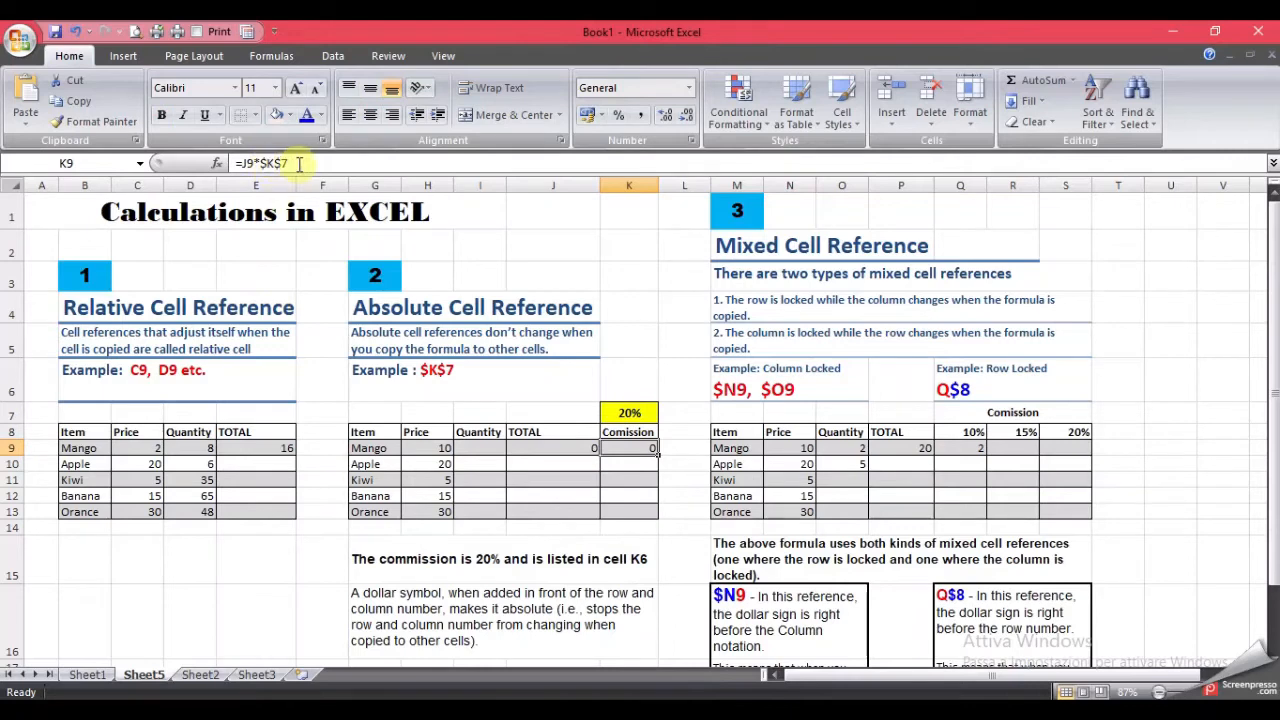
click(276, 163)
drag(278, 163, 265, 163)
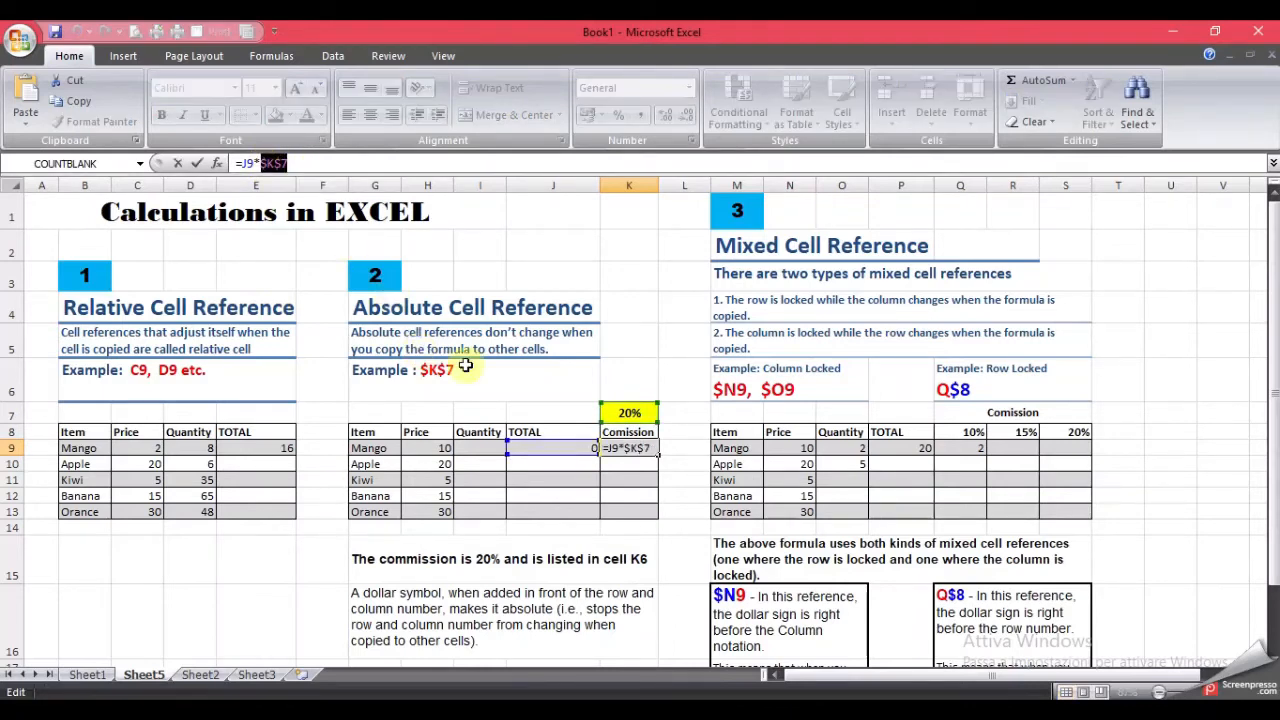
Point to the dollar-symbol explanation in G16, and open Sheet2 to view its title and functions list.
click(468, 606)
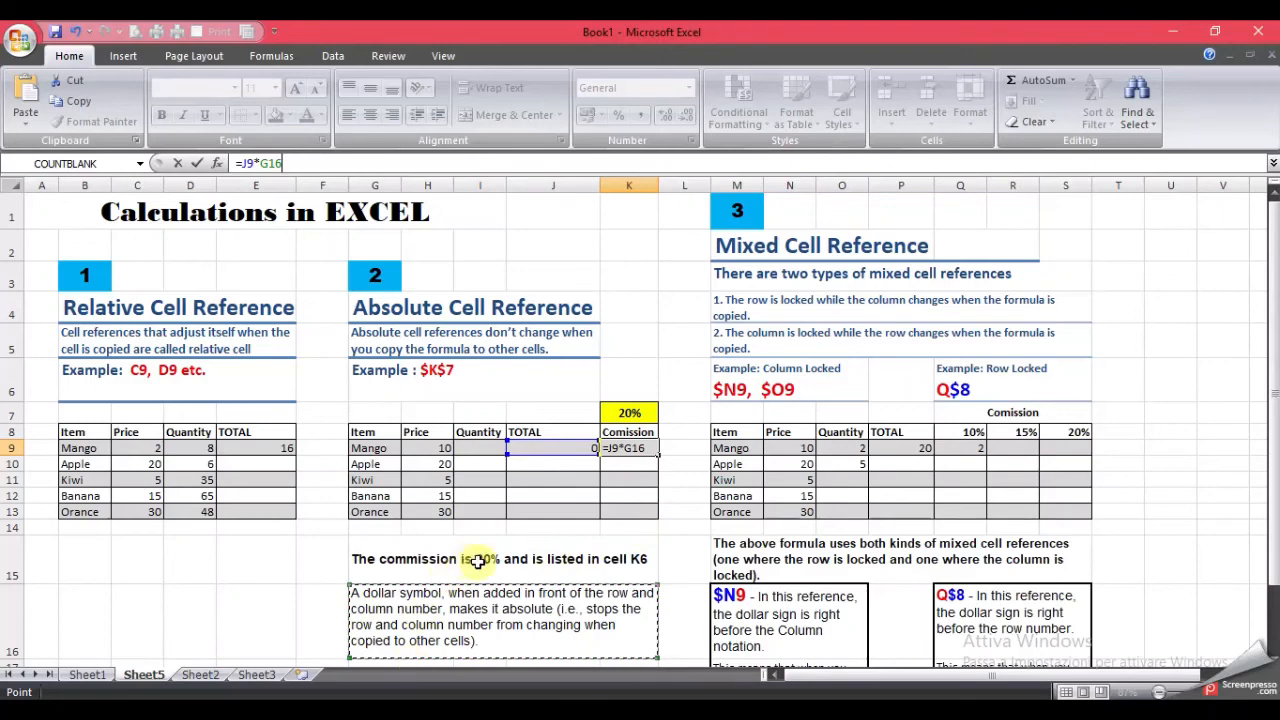
click(200, 675)
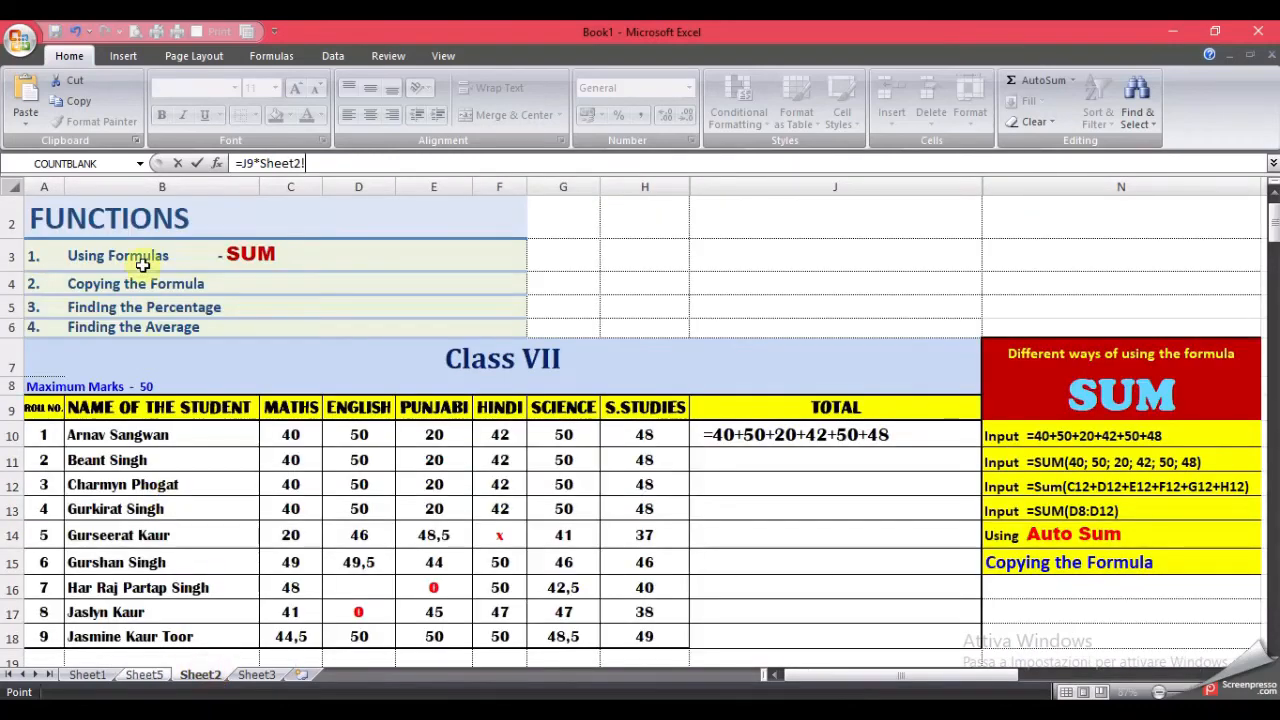
scroll(138, 226, up, 1)
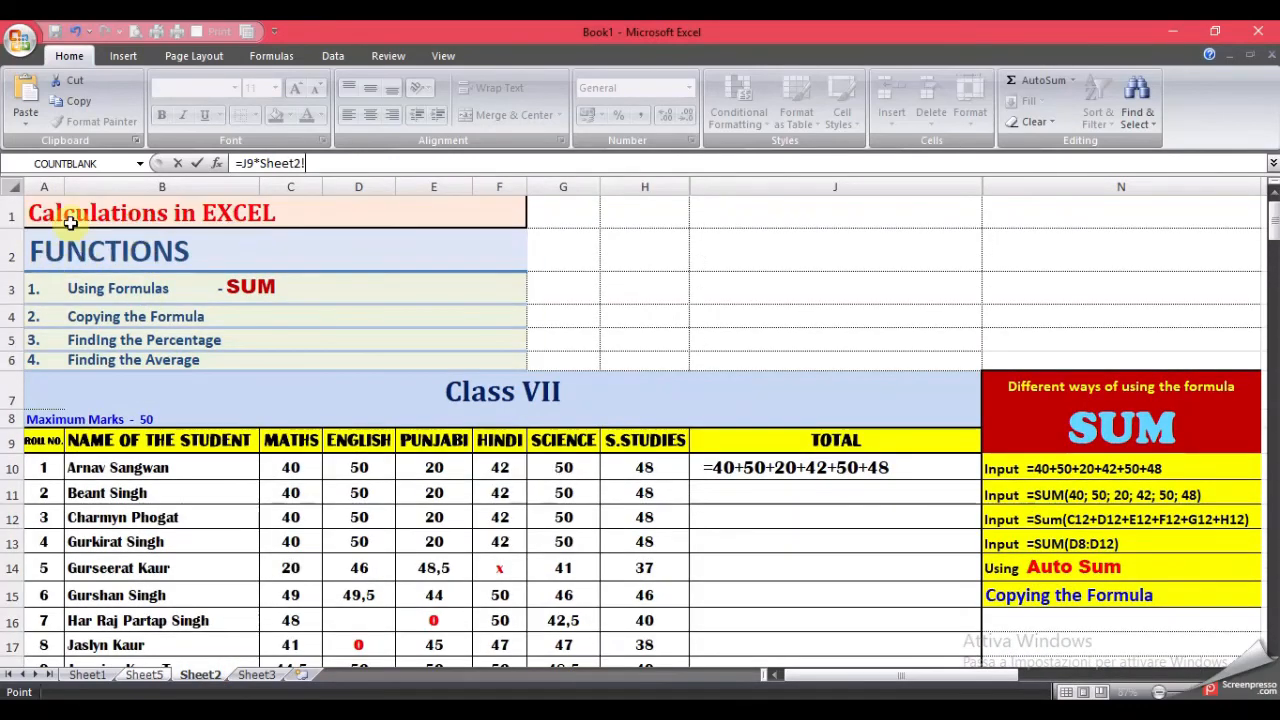